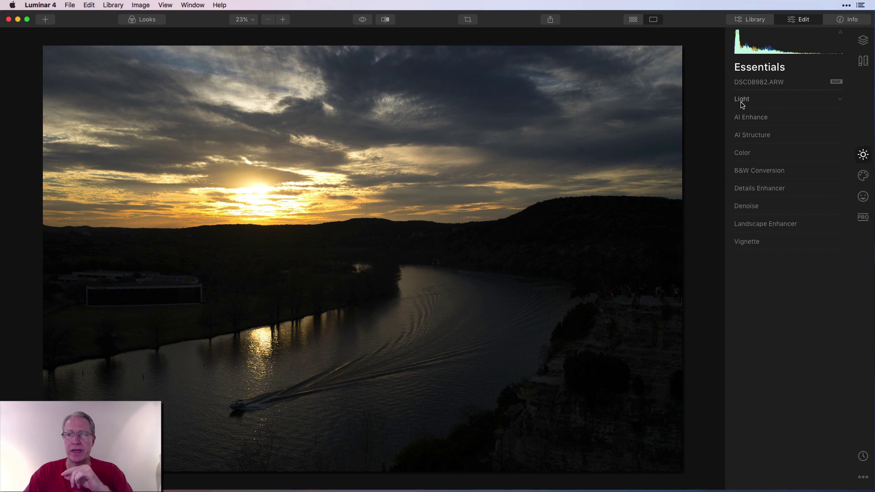
In Light, try raising Exposure (up to 0.99), then reset it to 0.00
left_click(742, 99)
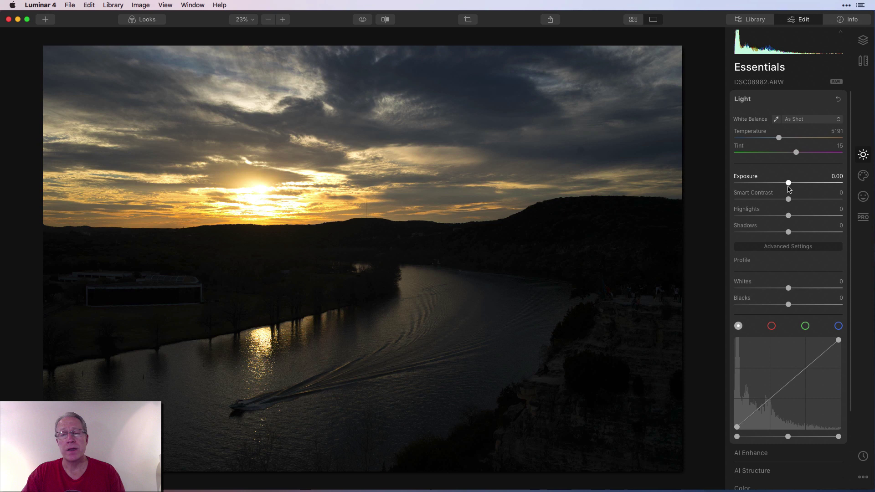
left_click_drag(789, 183, 802, 183)
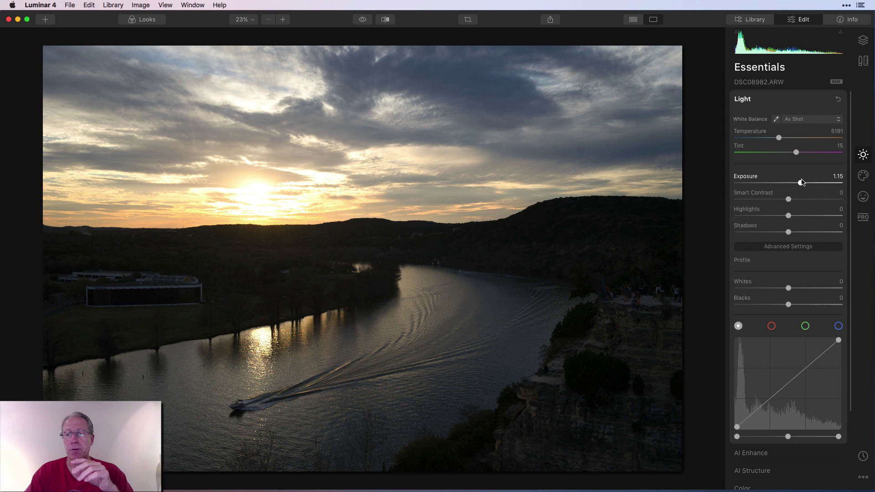
left_click_drag(803, 184, 809, 185)
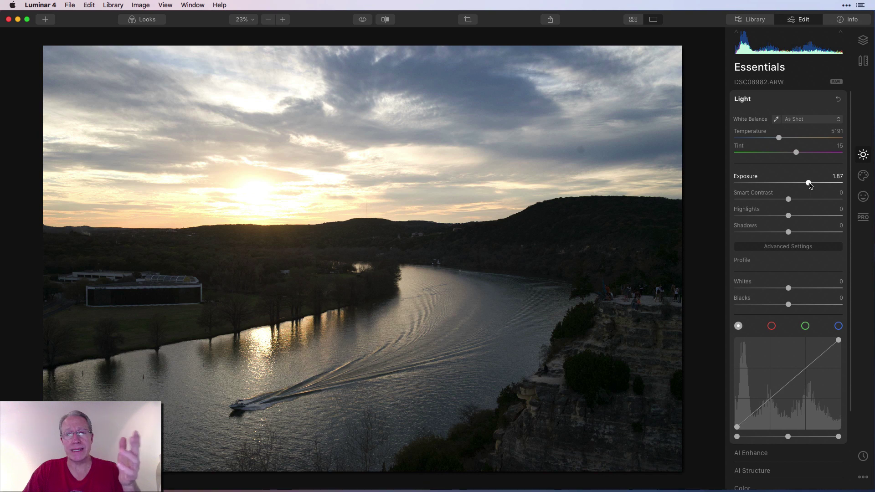
double_click(746, 178)
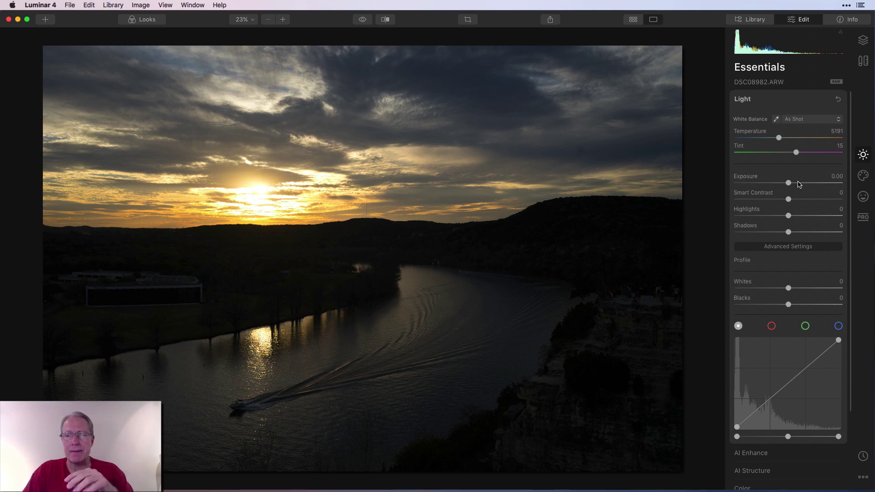
left_click_drag(790, 184, 801, 184)
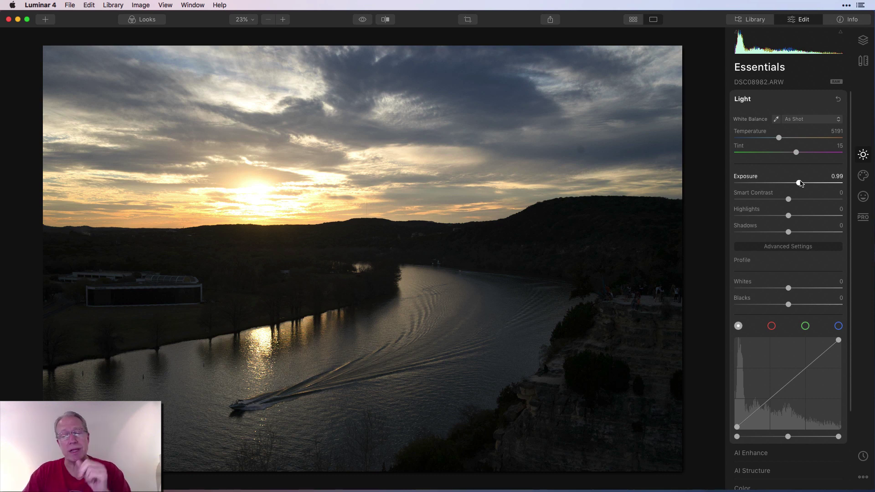
double_click(747, 178)
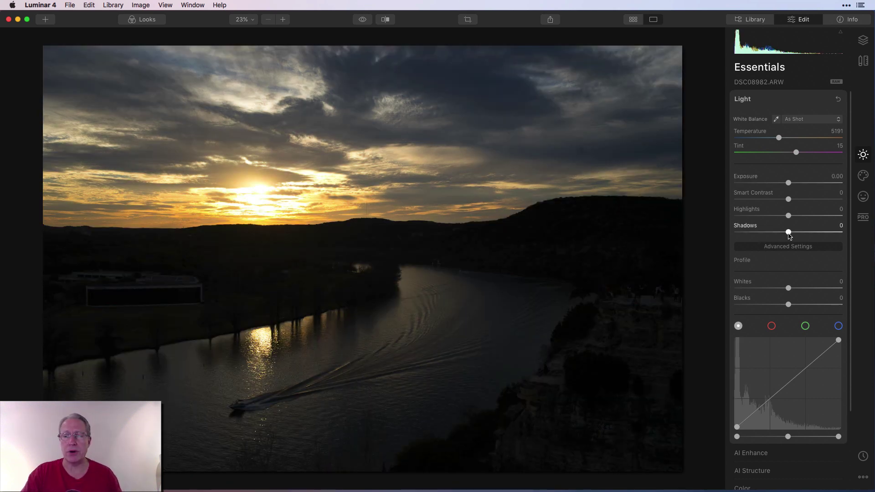
left_click_drag(789, 233, 814, 229)
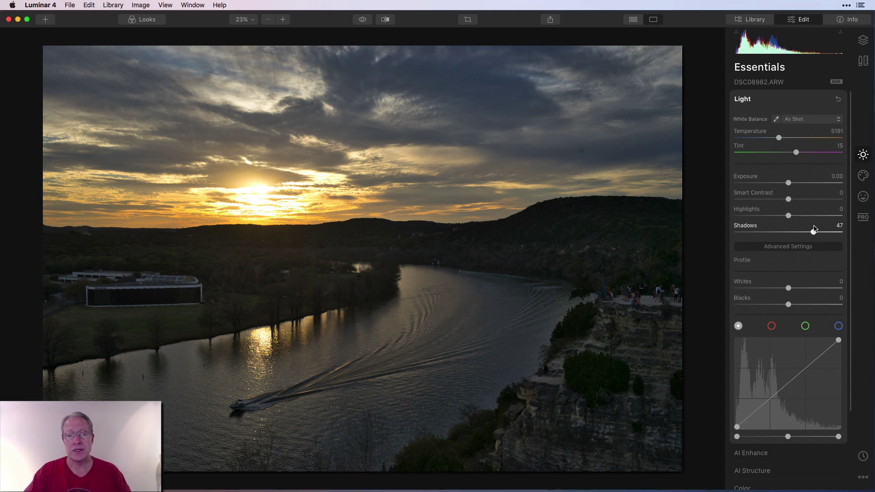
left_click_drag(814, 229, 821, 233)
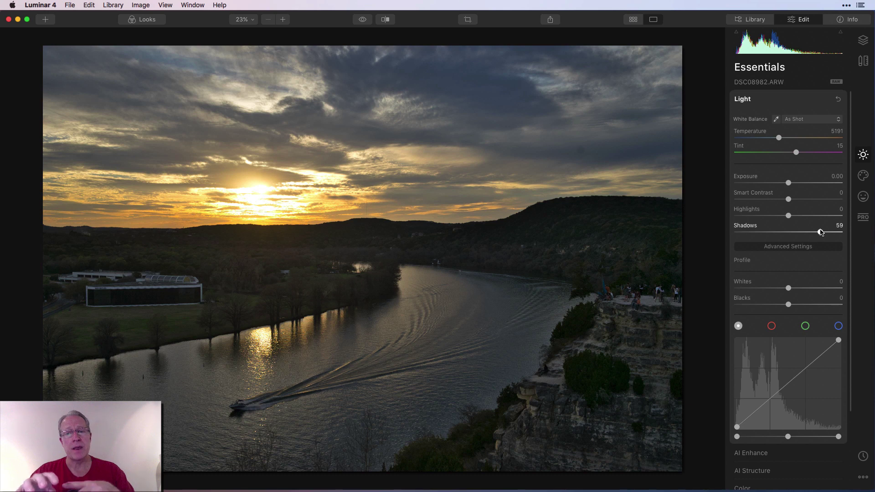
left_click_drag(820, 233, 828, 233)
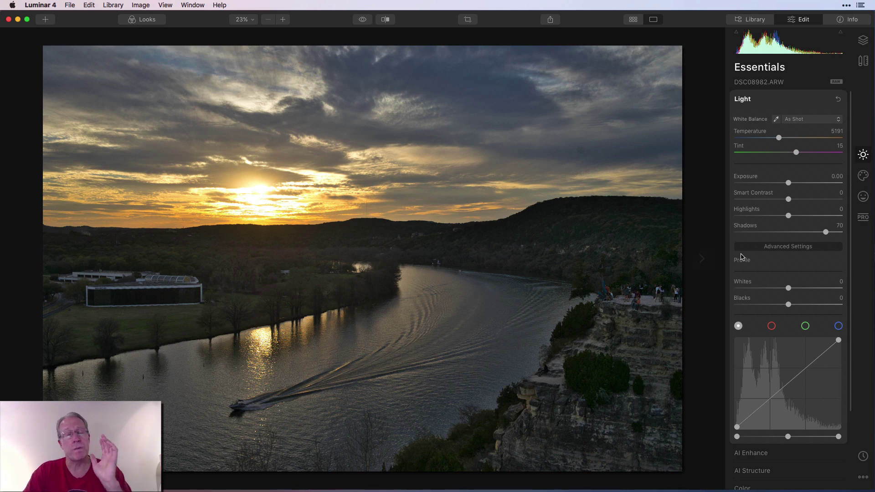
double_click(751, 230)
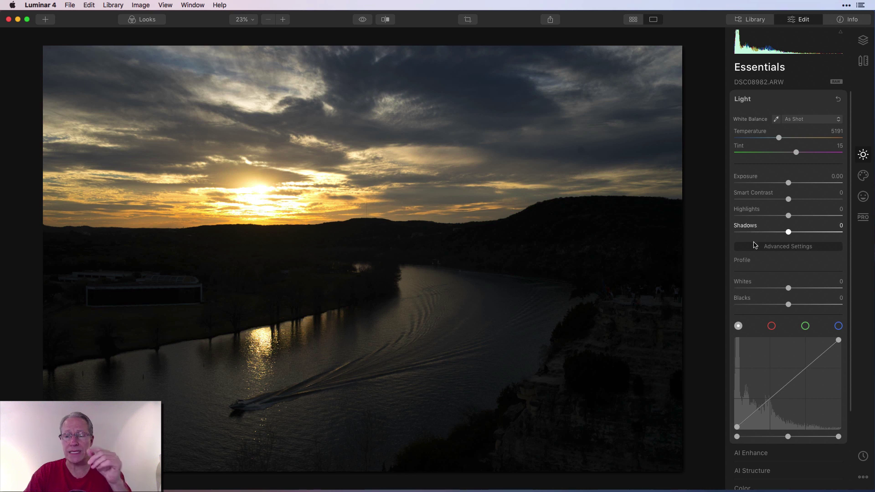
left_click_drag(789, 305, 814, 301)
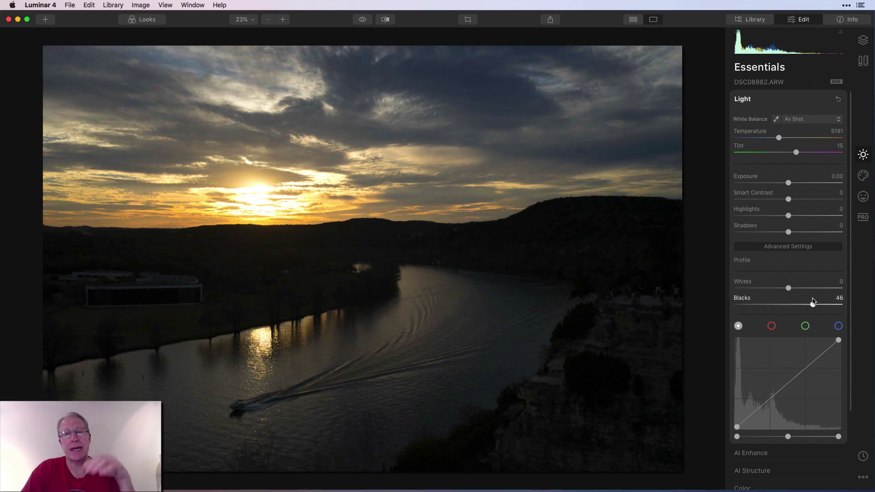
double_click(743, 300)
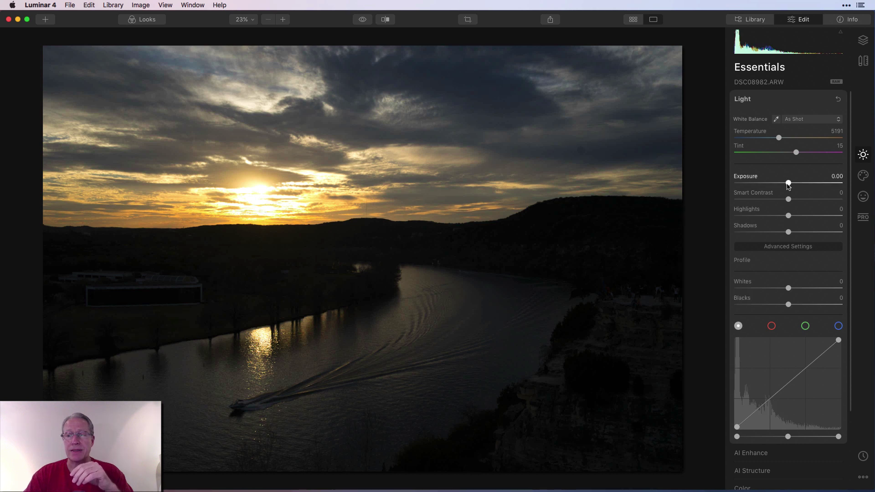
In Light, set Exposure to 0.76, Shadows to 19 and Smart Contrast to 30
left_click_drag(789, 183, 797, 183)
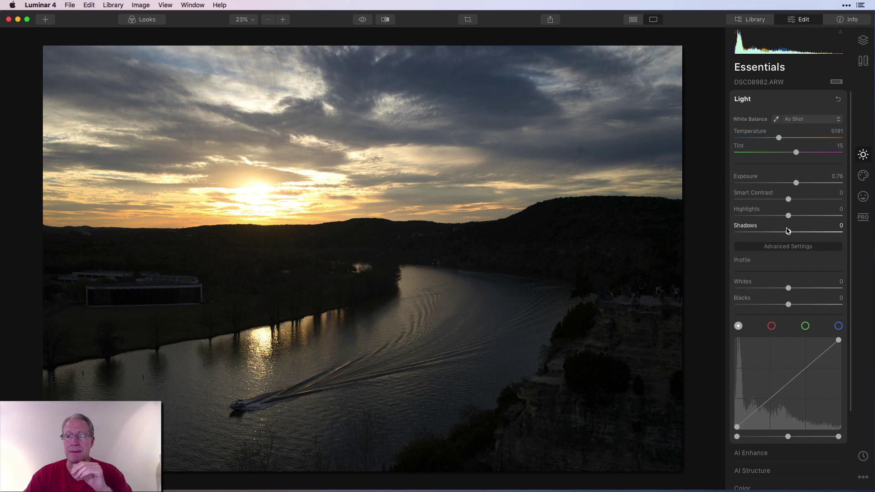
left_click_drag(789, 232, 802, 232)
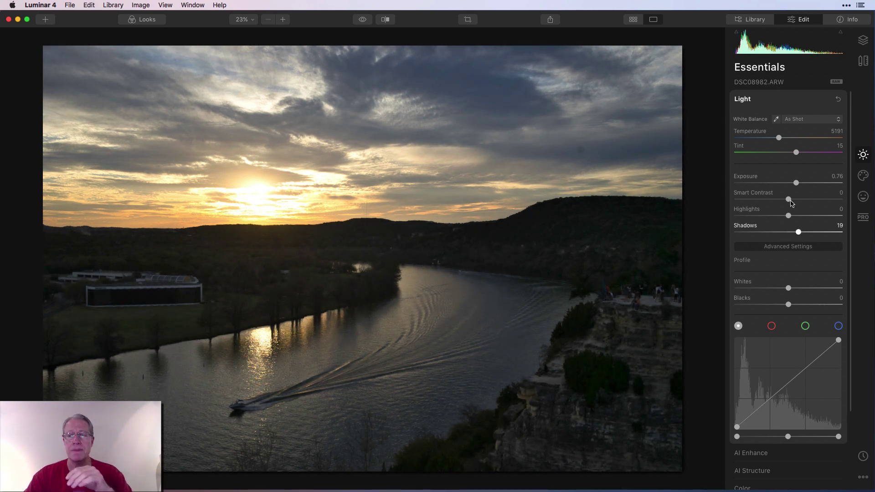
left_click_drag(791, 200, 802, 201)
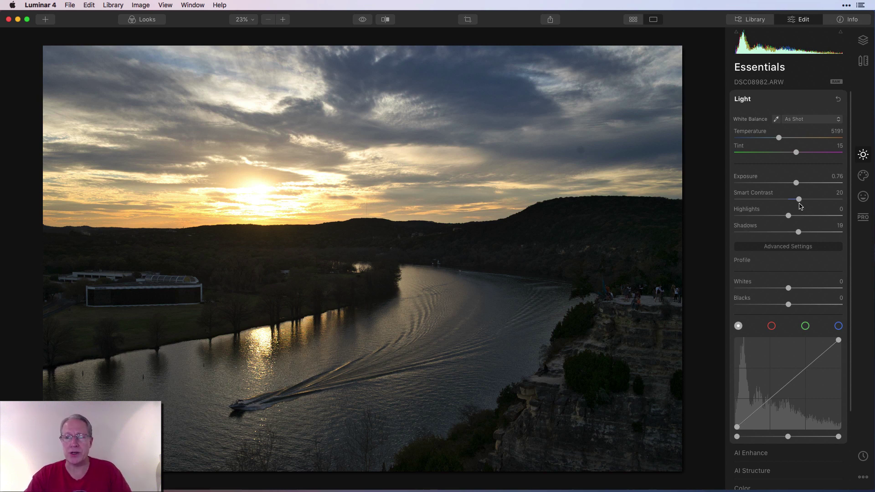
mouse_move(799, 199)
left_mouse_down()
mouse_move(834, 200)
mouse_move(806, 201)
left_mouse_up()
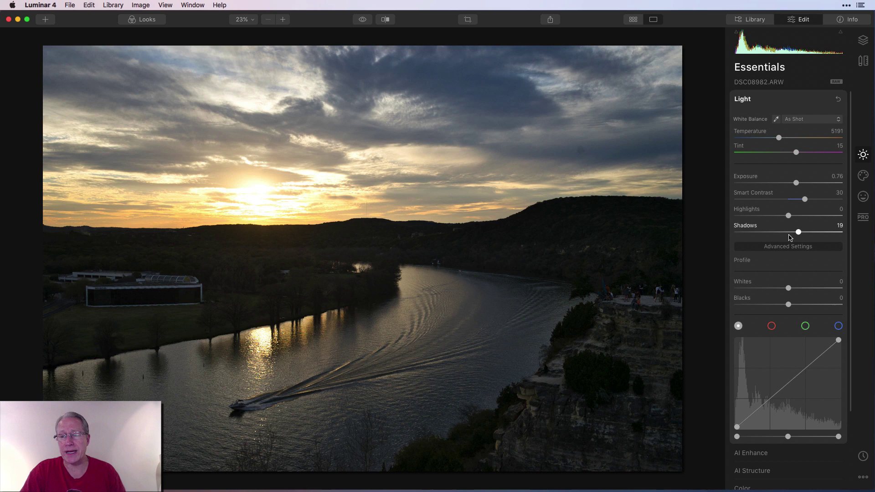
Try Shadows at 100, reset it to 0, then settle Shadows at 23
left_click_drag(799, 232, 855, 231)
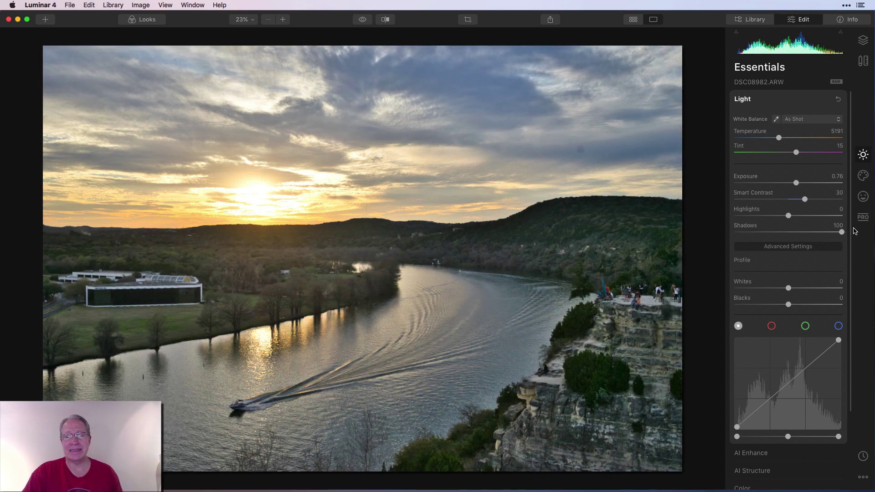
double_click(746, 228)
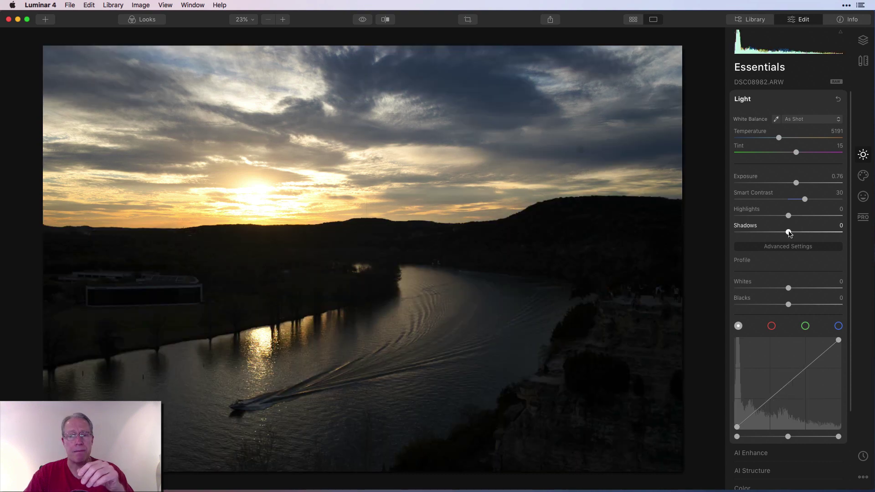
left_click_drag(790, 233, 803, 233)
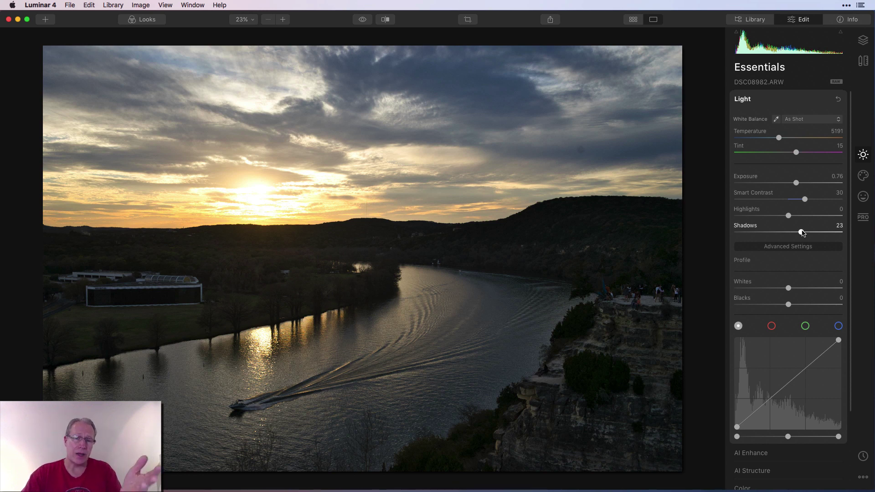
left_click(362, 21)
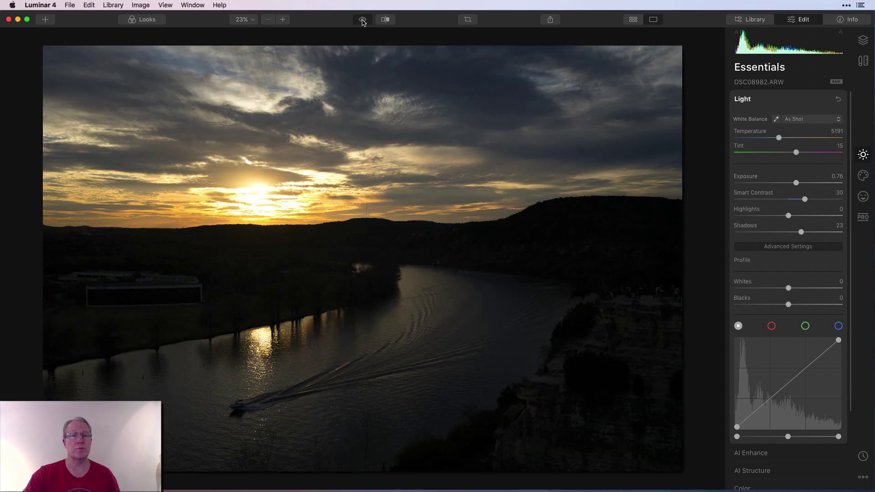
left_click(363, 21)
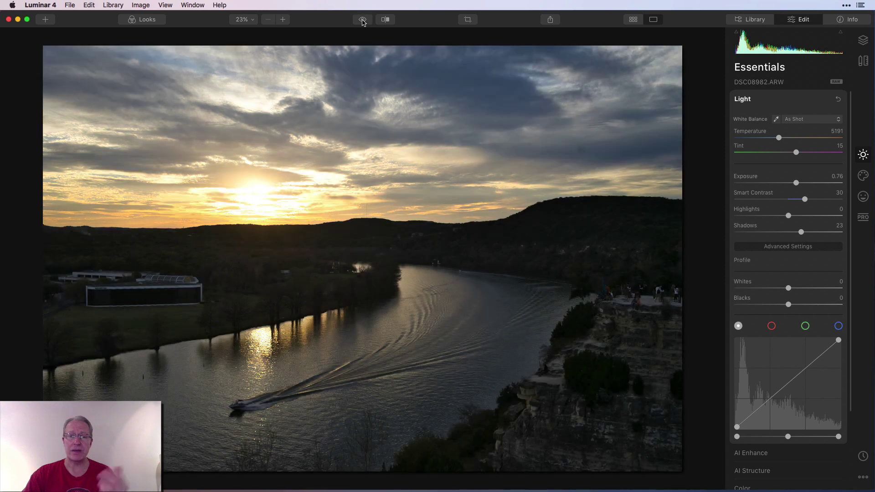
left_click(387, 22)
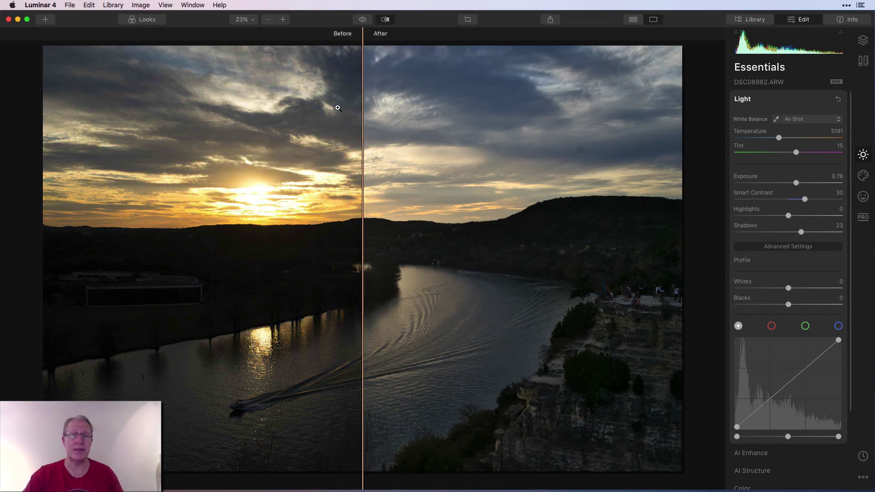
left_click_drag(361, 113, 361, 113)
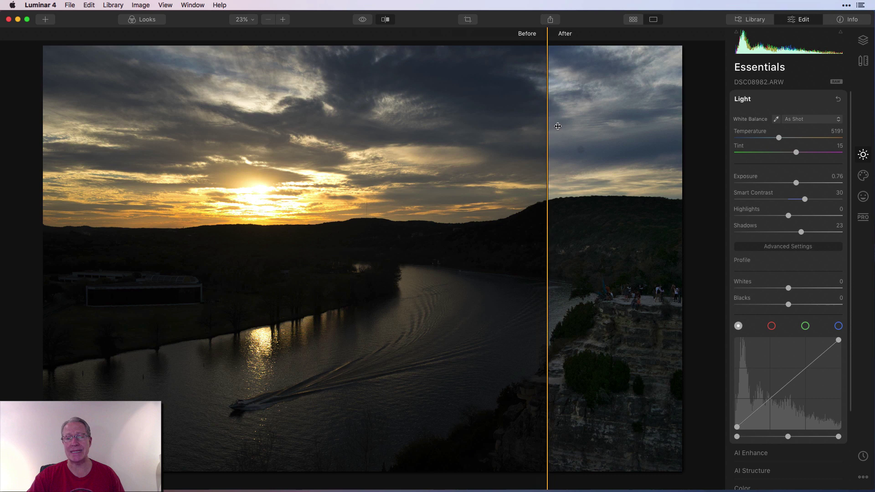
left_click_drag(558, 126, 614, 126)
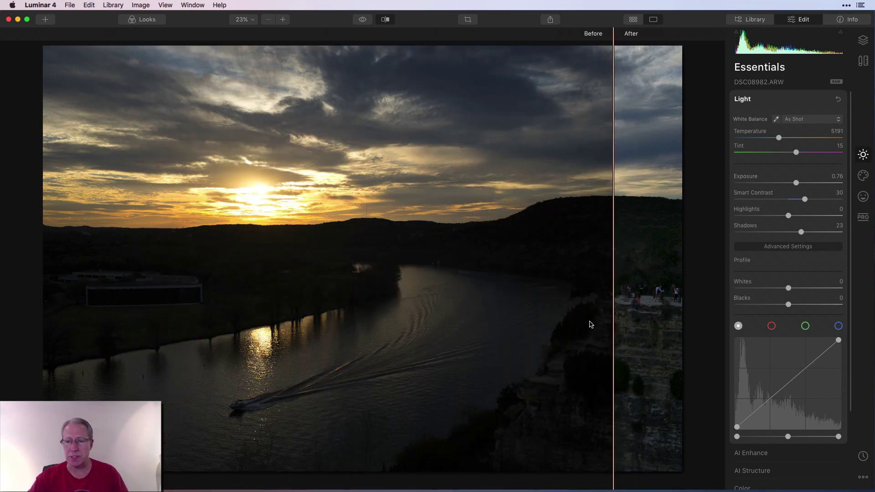
left_click_drag(613, 336, 252, 315)
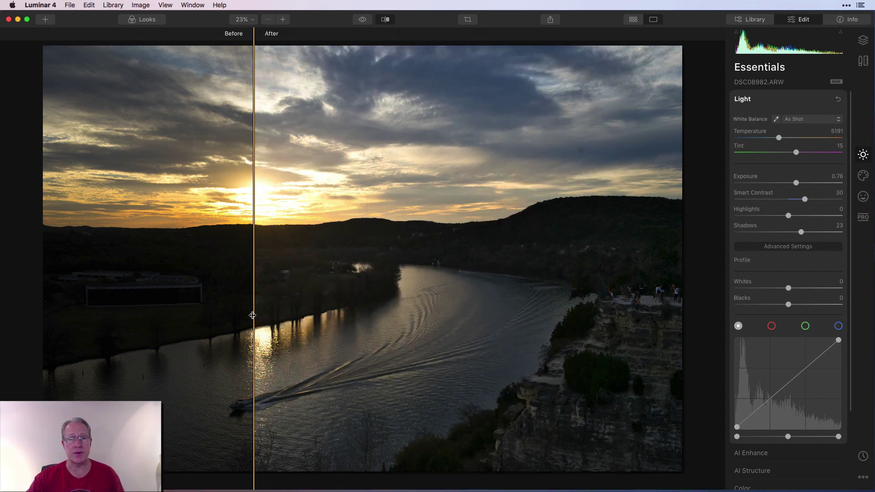
left_click(386, 19)
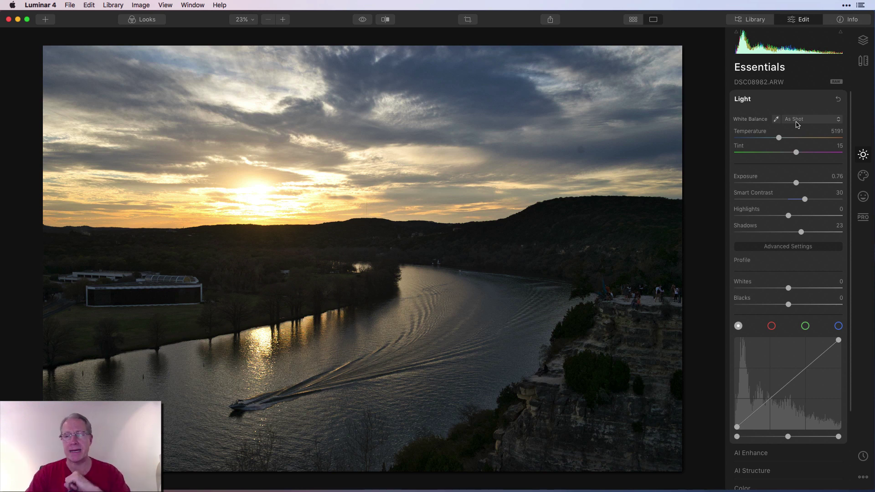
Reset Light, then add tone-curve points lifting shadows, lowering highlights and brightening midtones
left_click(838, 100)
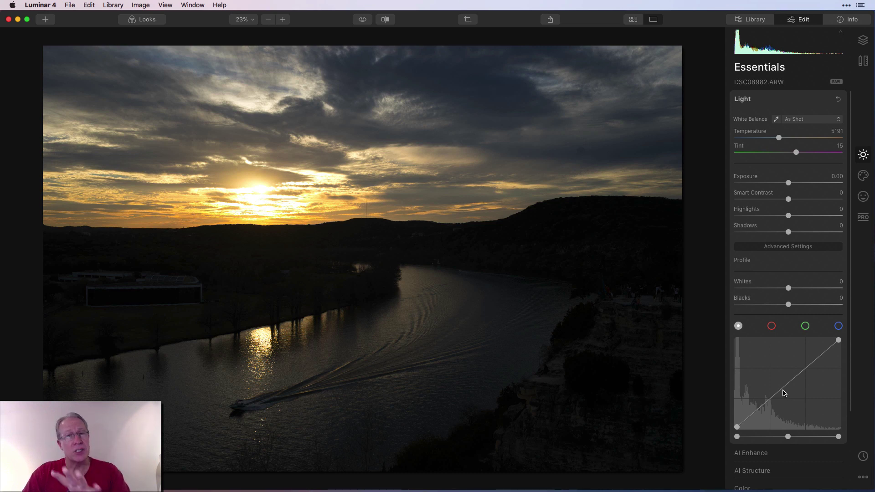
left_click_drag(753, 413, 752, 404)
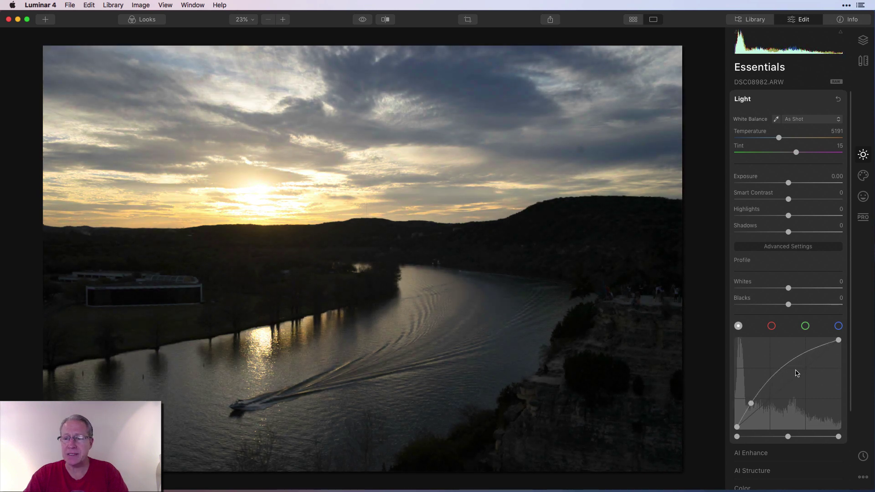
left_click_drag(806, 353, 812, 359)
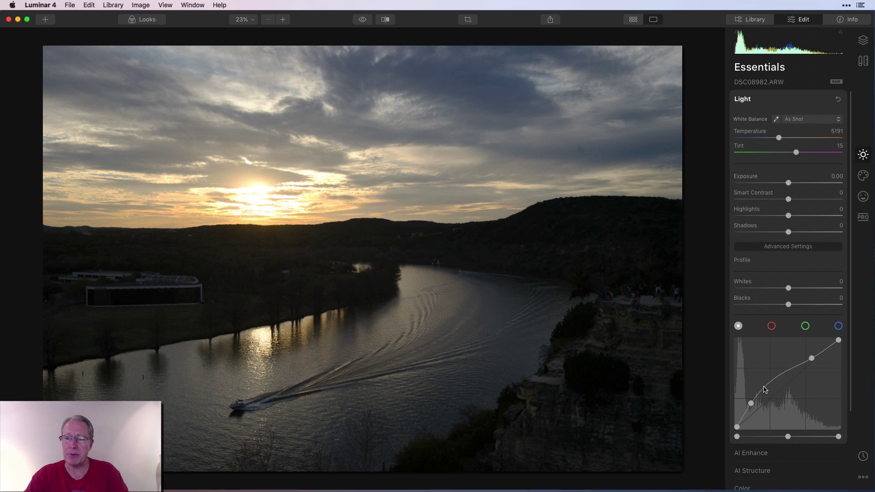
mouse_move(765, 391)
left_mouse_down()
mouse_move(776, 369)
mouse_move(783, 379)
mouse_move(767, 390)
left_mouse_up()
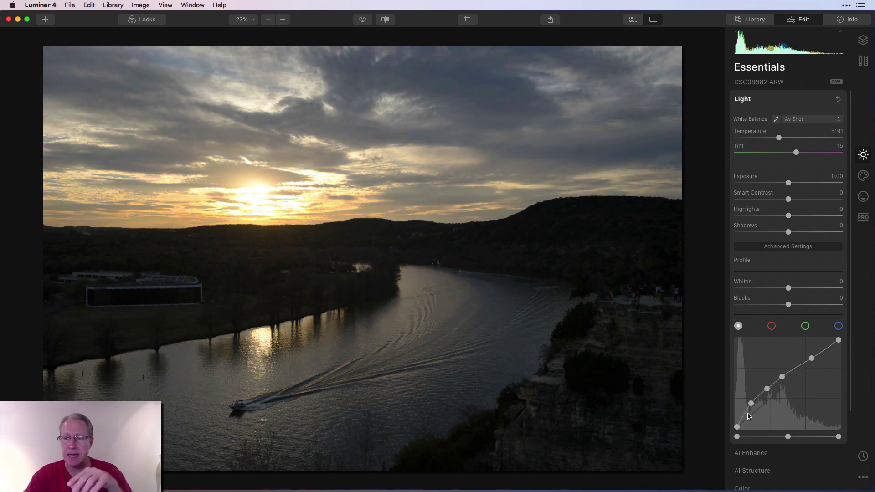
left_click_drag(740, 423, 743, 418)
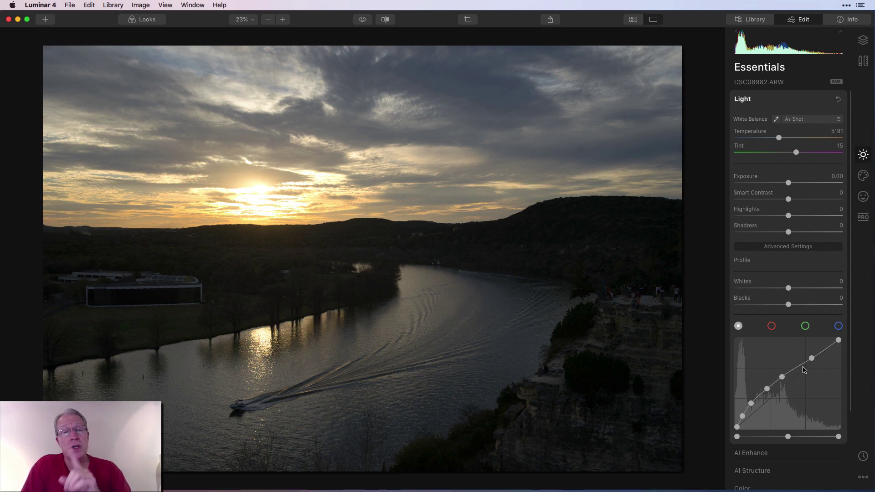
Compare with the original, then reset the Light section and collapse it
left_click(364, 21)
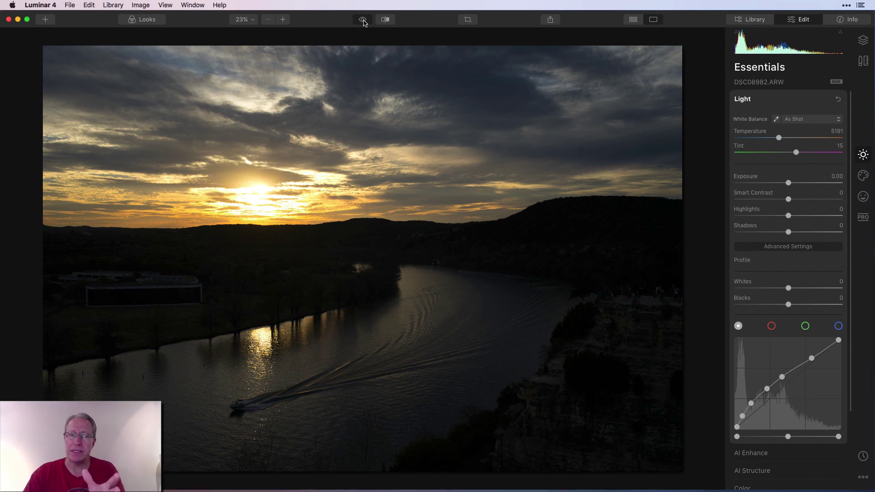
left_click(364, 20)
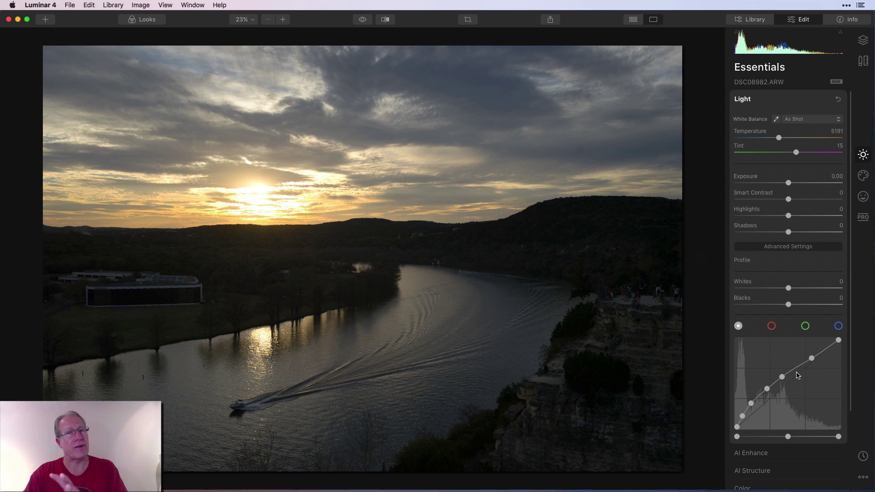
left_click(838, 101)
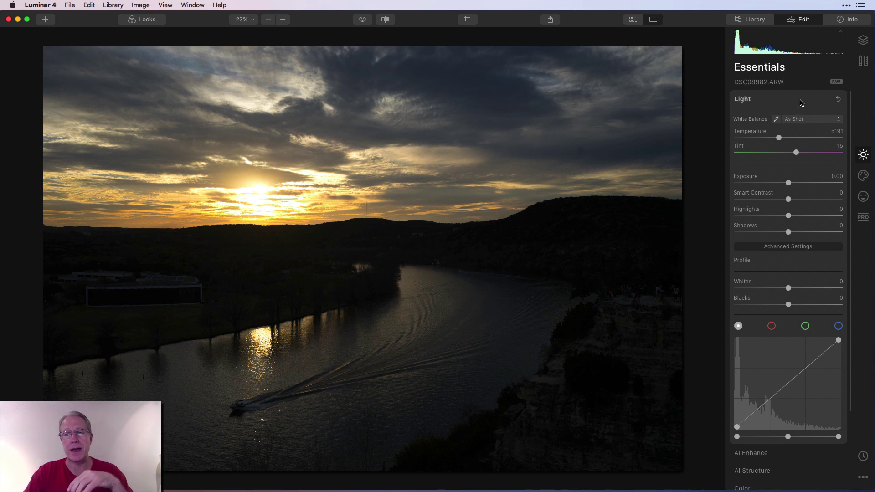
left_click(801, 101)
Raise AI Enhance's AI Accent to 78 and compare it against the original
left_click(773, 118)
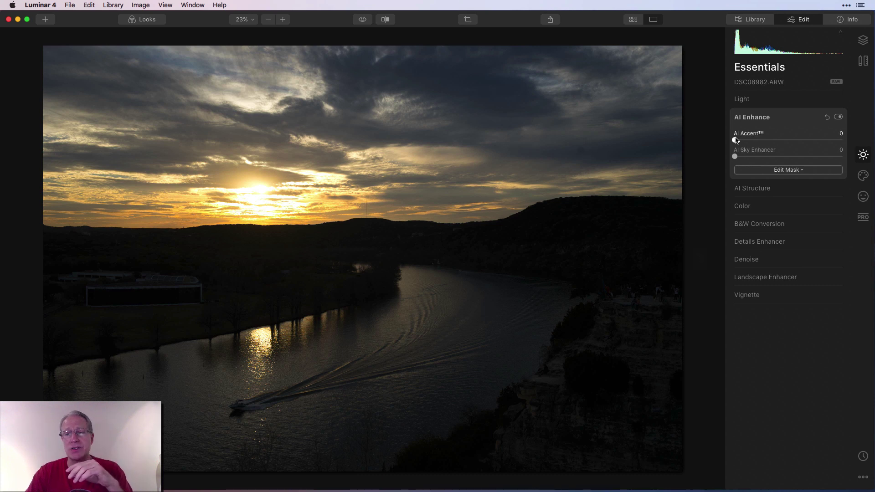
left_click_drag(735, 140, 823, 130)
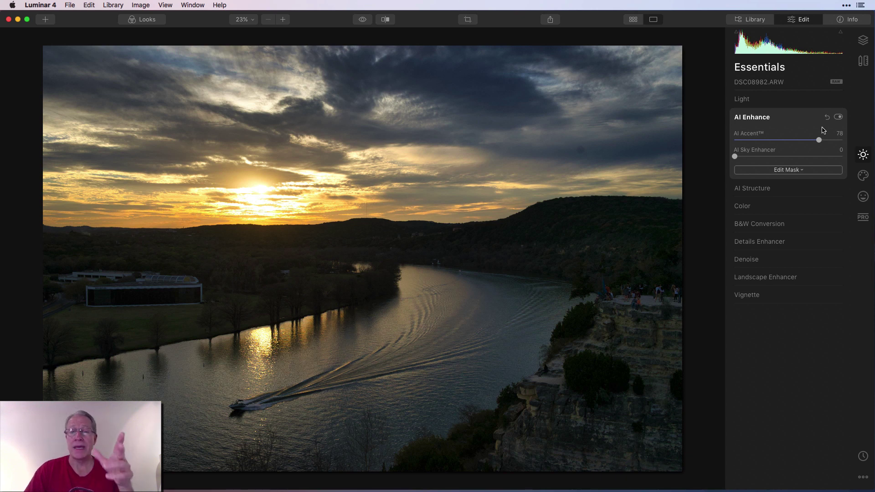
left_click(364, 20)
left_click(363, 20)
left_click(363, 20)
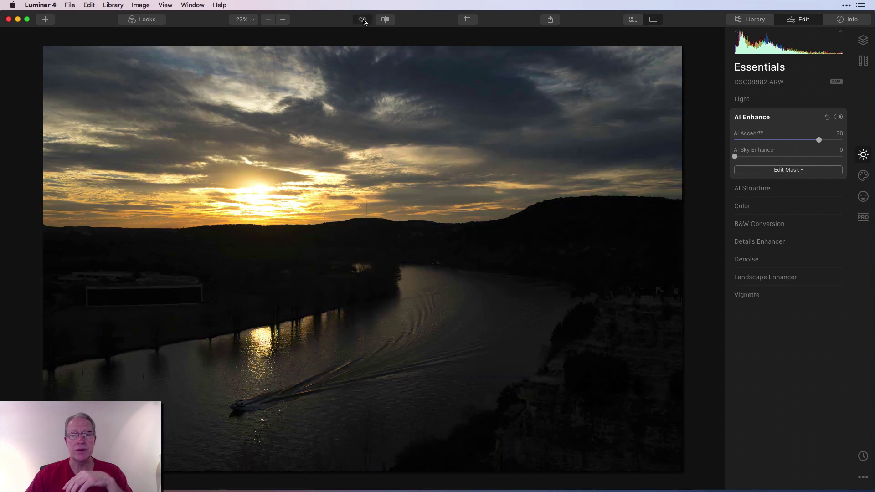
left_click(363, 20)
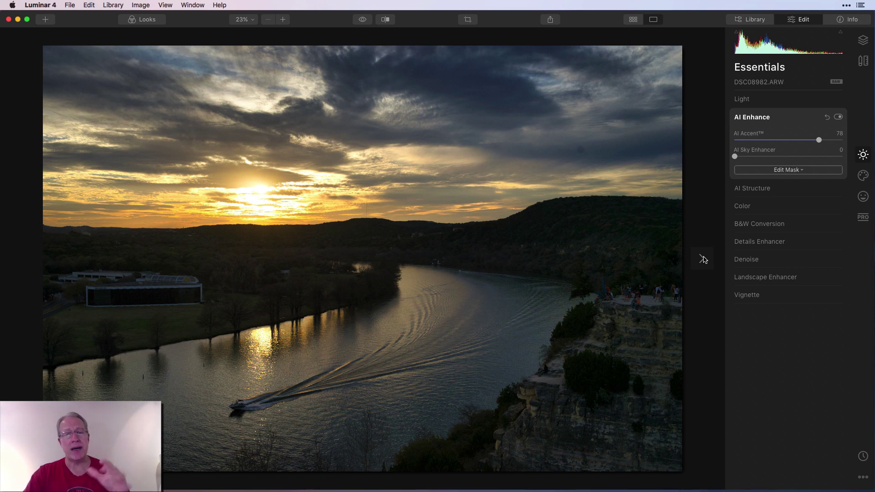
left_click(772, 100)
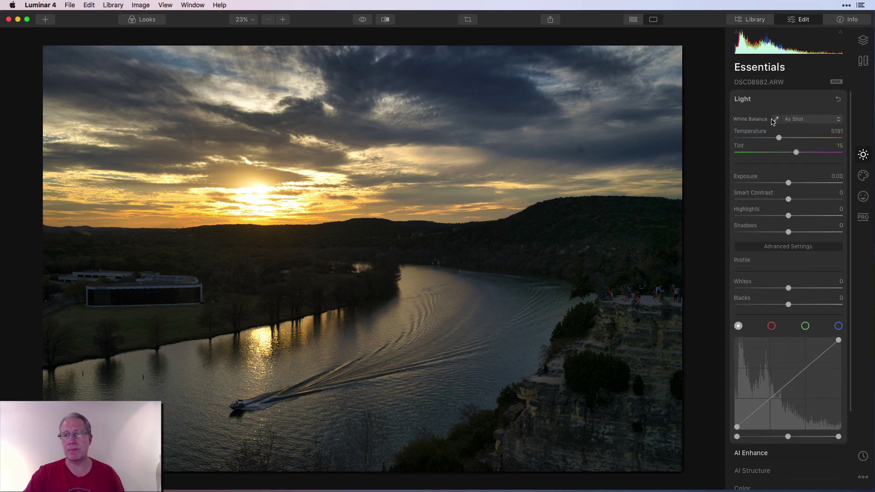
left_click_drag(789, 216, 802, 217)
left_click_drag(788, 288, 795, 288)
left_click_drag(789, 183, 794, 184)
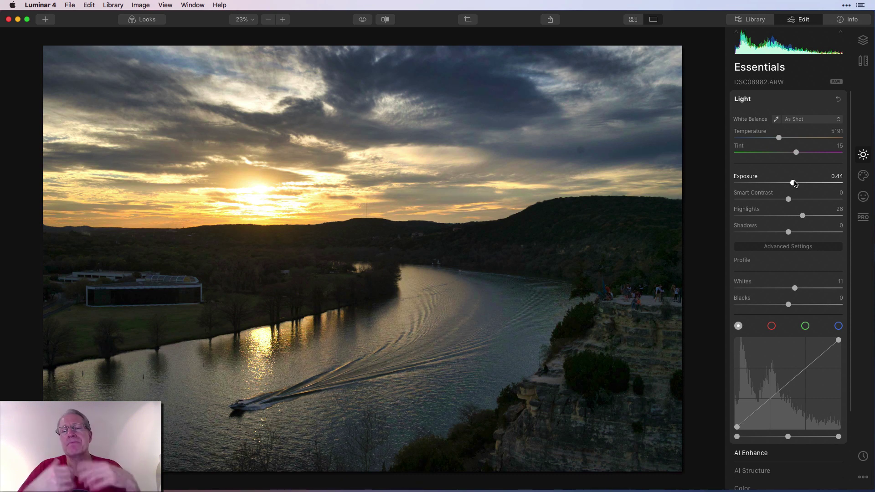
left_click(838, 99)
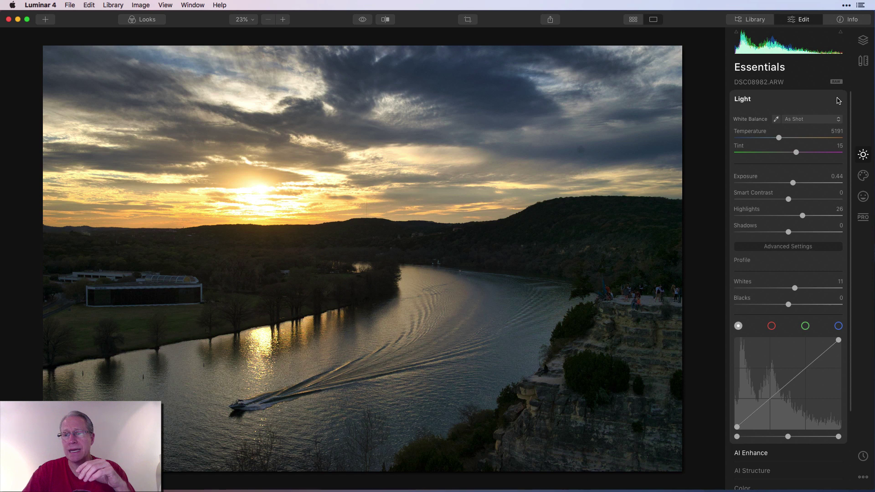
left_click(792, 106)
left_click(781, 122)
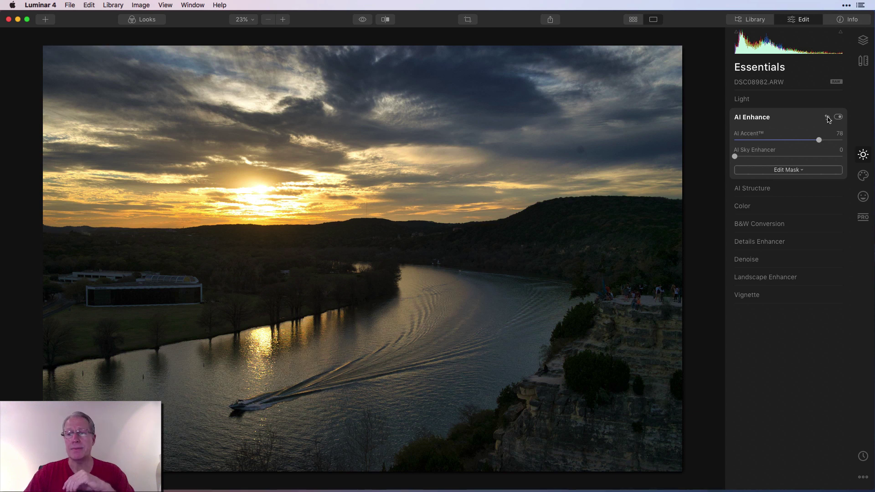
In Professional, position the Adjustable Gradient's transition slightly above the hills and river
left_click(862, 218)
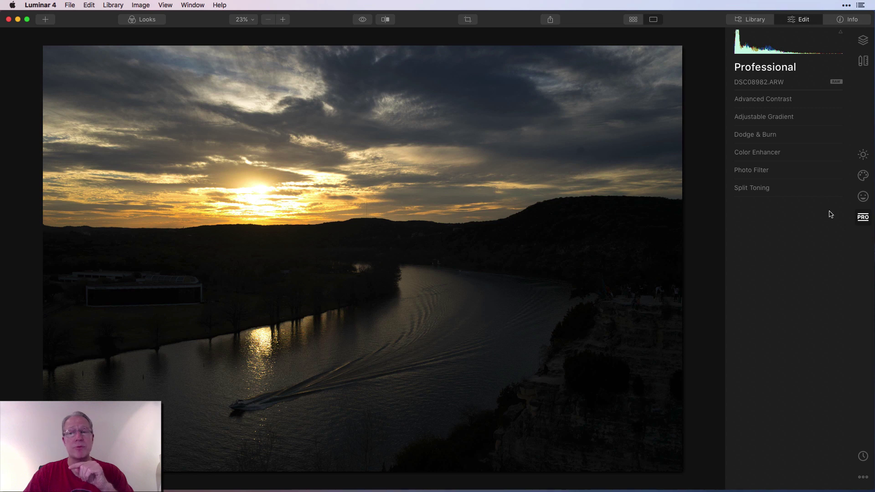
left_click(771, 120)
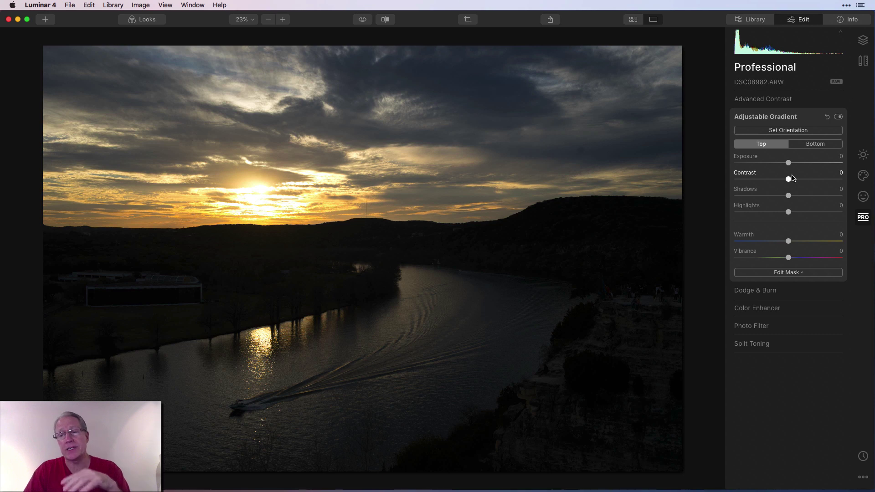
left_click(788, 130)
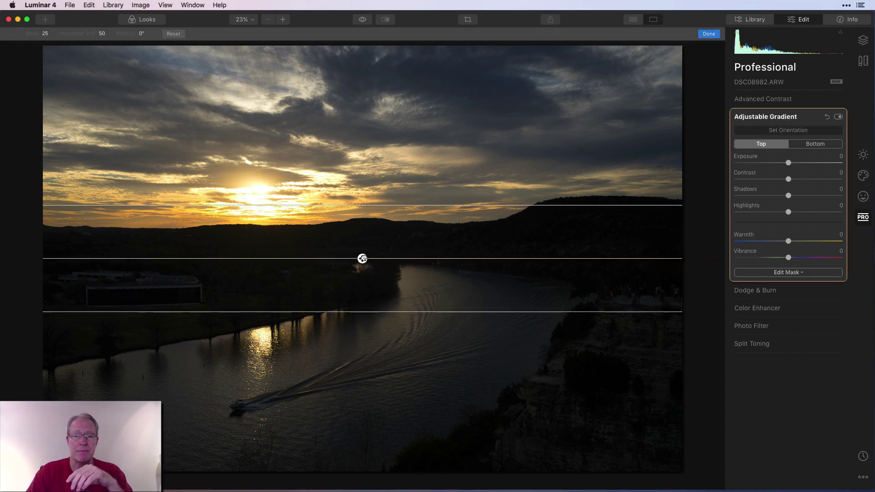
left_click_drag(362, 258, 368, 215)
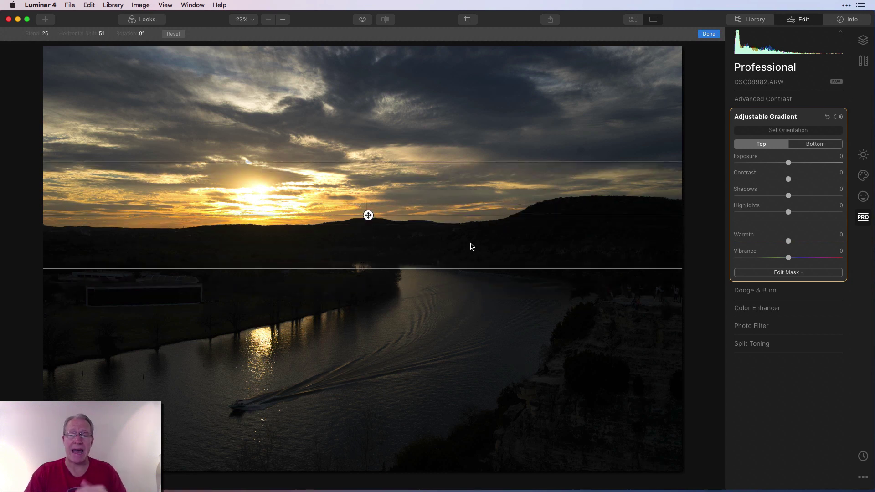
left_click(708, 35)
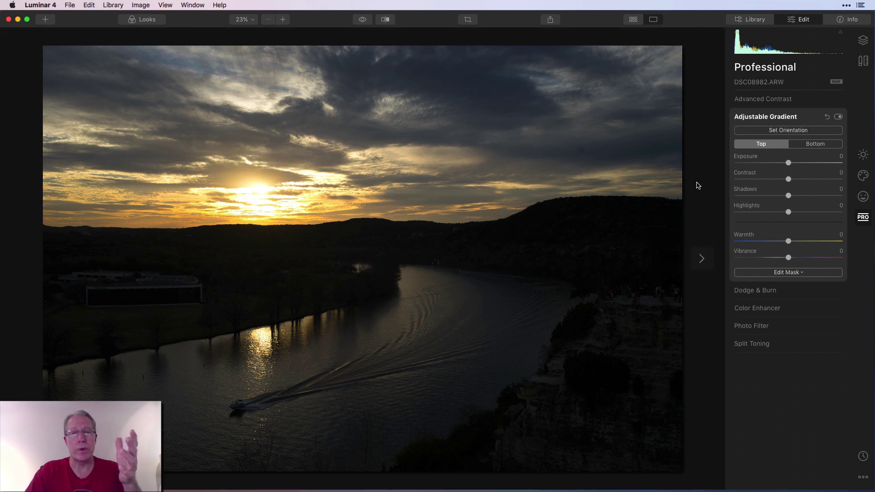
left_click(820, 146)
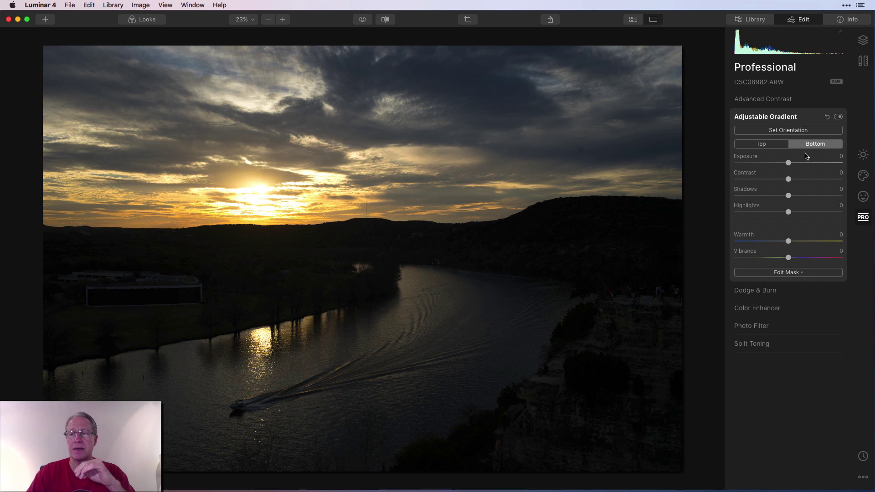
mouse_move(789, 163)
left_mouse_down()
mouse_move(835, 161)
mouse_move(799, 163)
left_mouse_up()
left_click(760, 145)
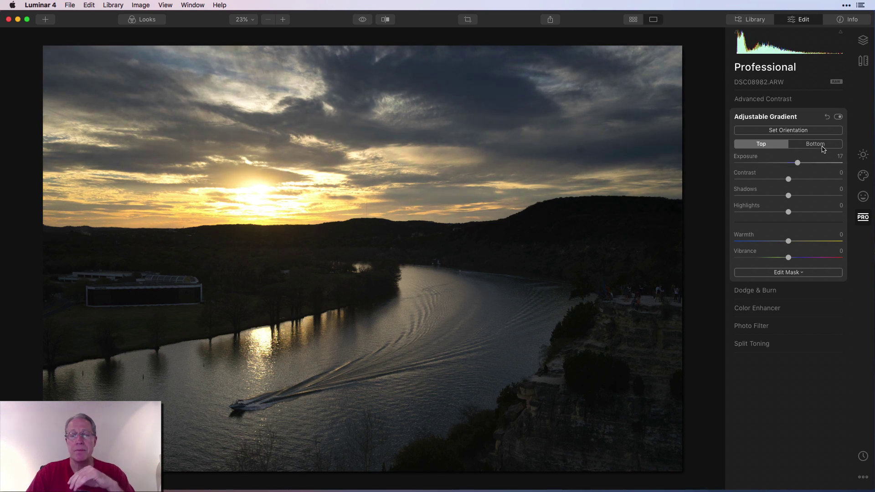
left_click(362, 19)
left_click(362, 21)
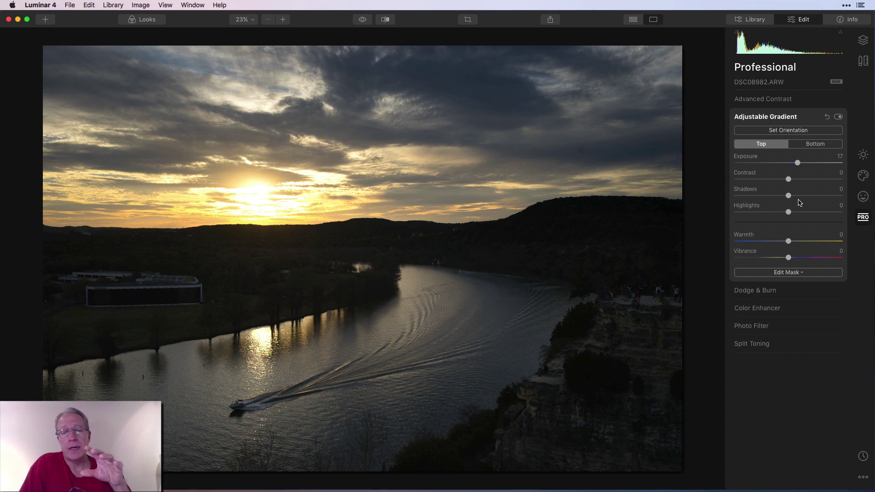
left_click(362, 21)
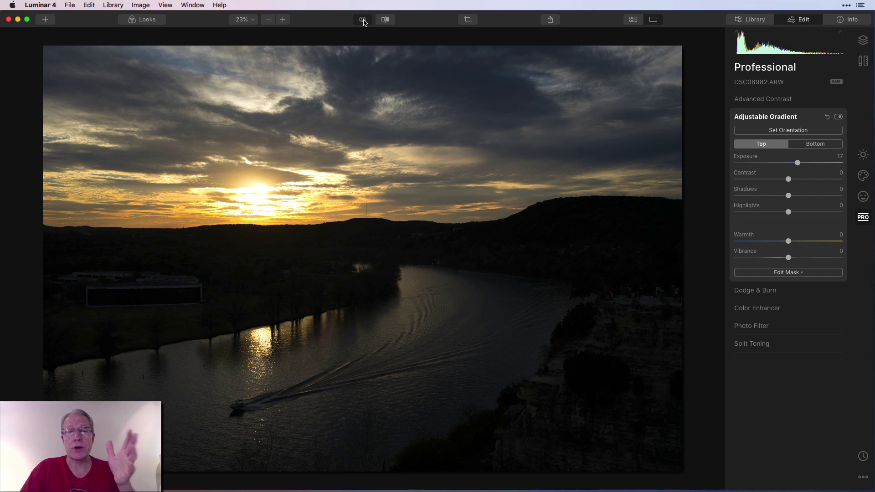
left_click(363, 19)
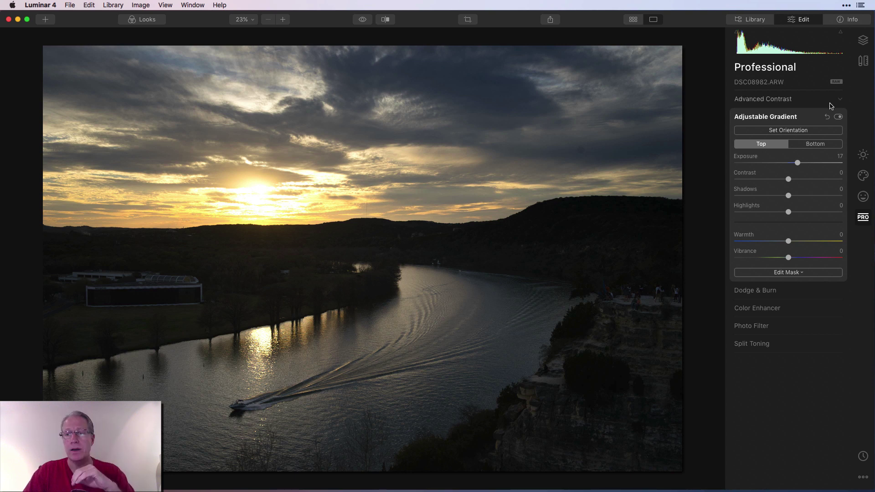
Reset the Adjustable Gradient and start painting with Dodge & Burn
left_click(828, 117)
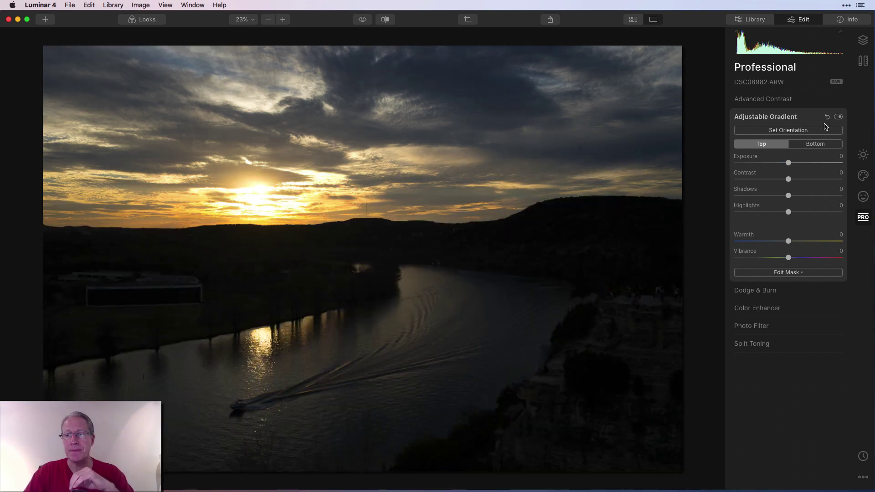
left_click(768, 291)
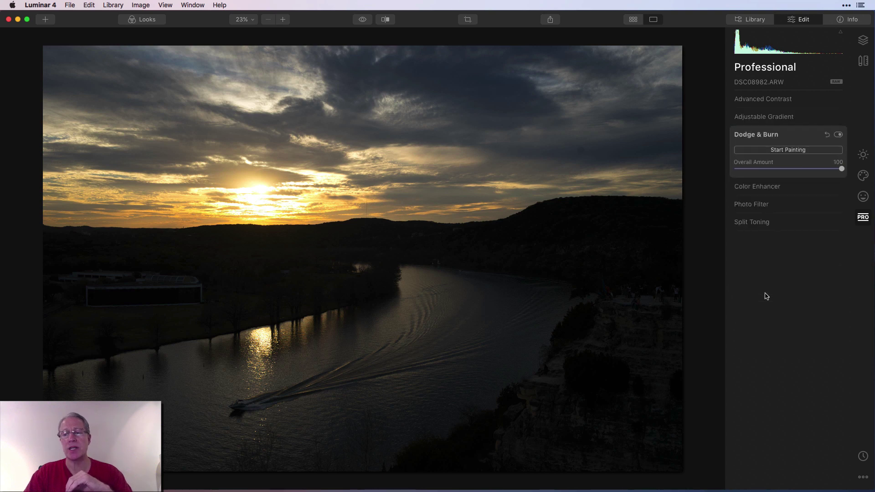
left_click(790, 150)
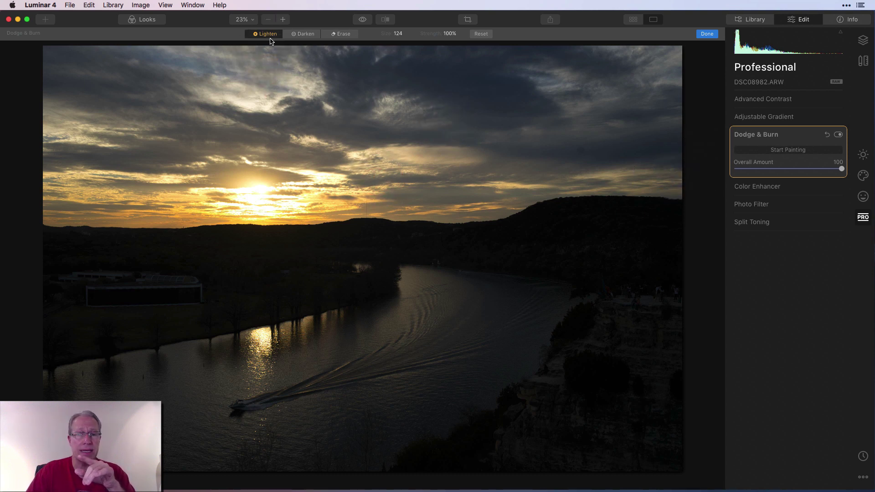
Adjust brush strength and paint Lighten strokes over the right-hand cliffs and sky
left_click(450, 33)
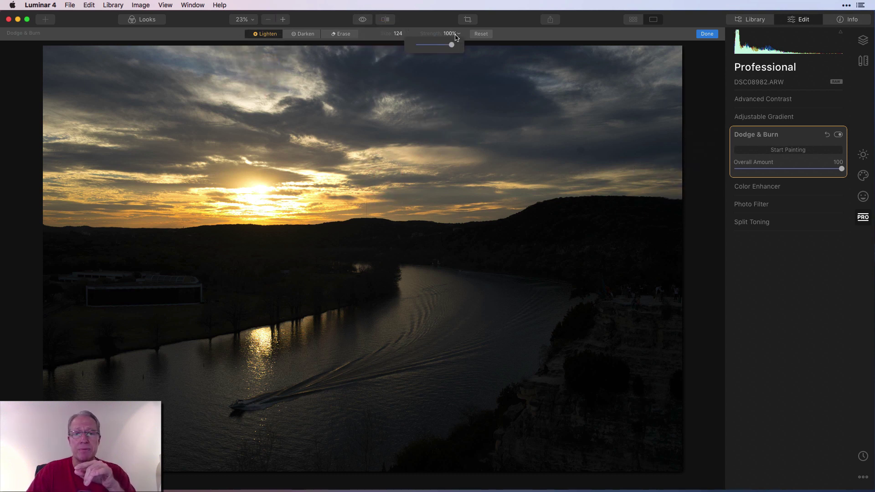
mouse_move(451, 44)
left_mouse_down()
mouse_move(407, 48)
mouse_move(456, 45)
left_mouse_up()
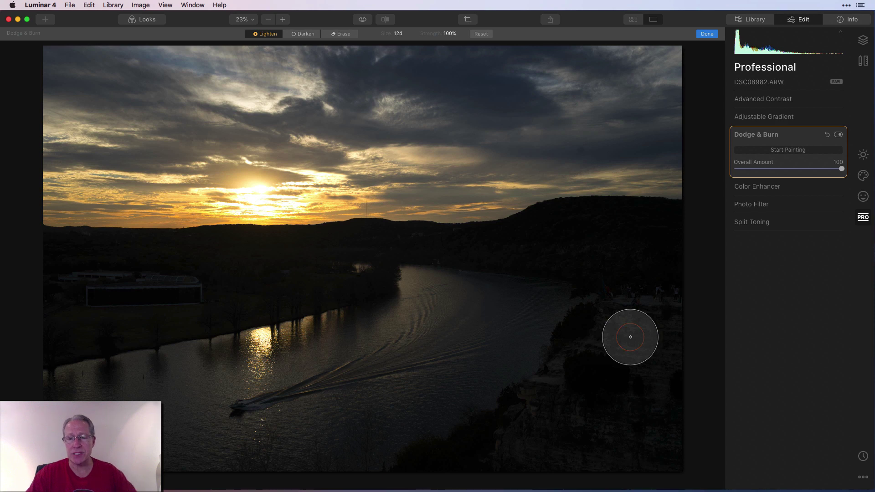
mouse_move(630, 337)
left_mouse_down()
mouse_move(652, 327)
mouse_move(659, 340)
mouse_move(647, 357)
mouse_move(654, 341)
mouse_move(621, 362)
mouse_move(656, 347)
mouse_move(657, 407)
mouse_move(591, 385)
mouse_move(614, 381)
mouse_move(549, 442)
mouse_move(607, 325)
mouse_move(531, 418)
mouse_move(528, 444)
mouse_move(663, 302)
mouse_move(550, 422)
mouse_move(622, 284)
mouse_move(527, 360)
mouse_move(490, 411)
mouse_move(625, 244)
mouse_move(462, 427)
mouse_move(545, 324)
mouse_move(453, 478)
mouse_move(575, 392)
mouse_move(541, 406)
mouse_move(542, 369)
mouse_move(585, 322)
mouse_move(626, 330)
mouse_move(643, 307)
mouse_move(634, 295)
mouse_move(653, 267)
mouse_move(652, 245)
mouse_move(650, 333)
mouse_move(586, 450)
mouse_move(635, 144)
mouse_move(616, 210)
mouse_move(667, 106)
mouse_move(666, 61)
mouse_move(614, 114)
mouse_move(594, 119)
mouse_move(583, 186)
mouse_move(572, 119)
mouse_move(569, 188)
mouse_move(568, 68)
left_mouse_up()
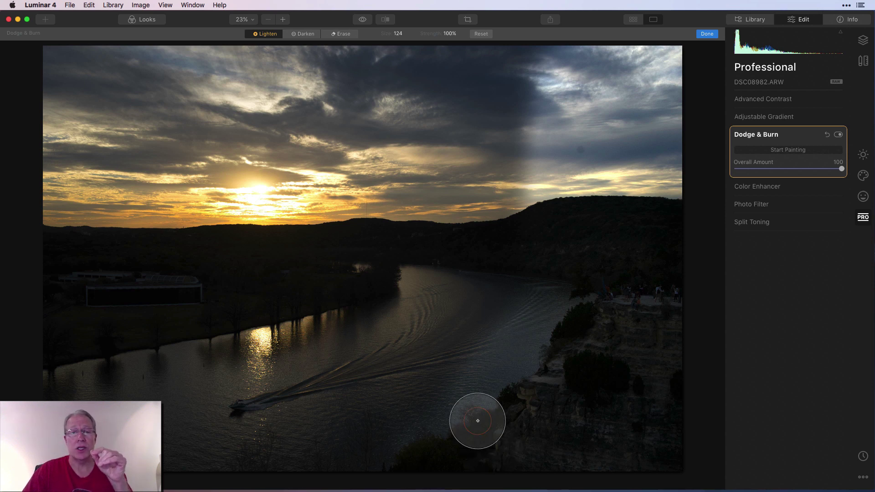
left_click(296, 35)
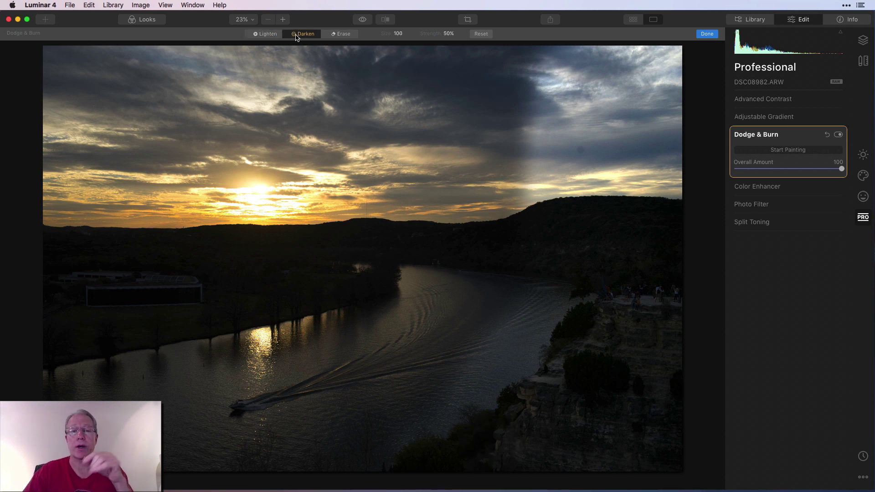
Switch the brush back to Lighten and finish Dodge & Burn painting
left_click(265, 34)
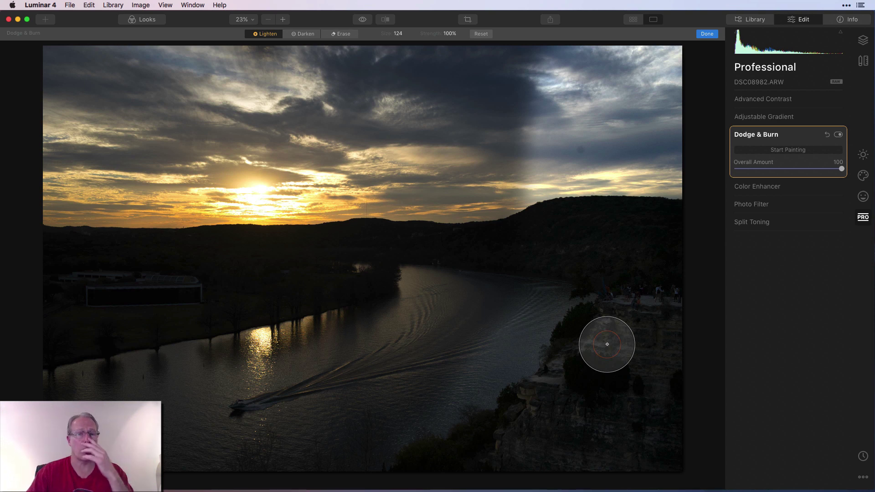
left_click(706, 34)
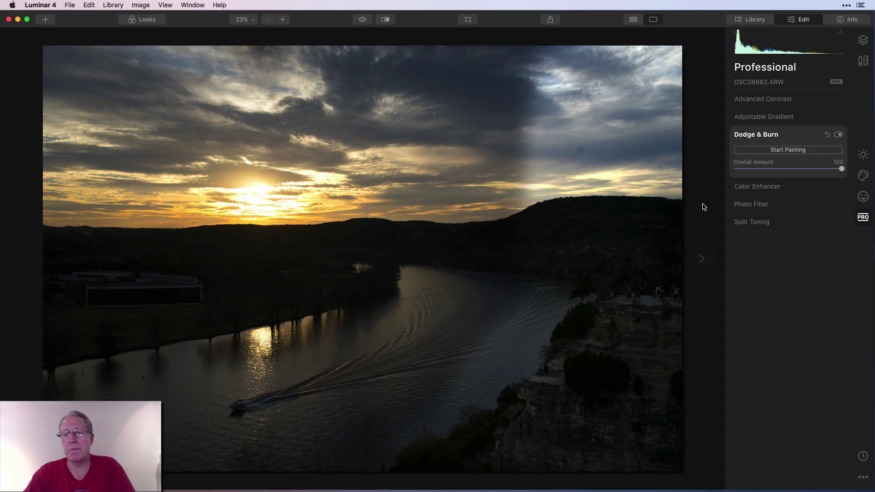
Reset Dodge & Burn, return to Essentials, and briefly expand then collapse Light
left_click(827, 136)
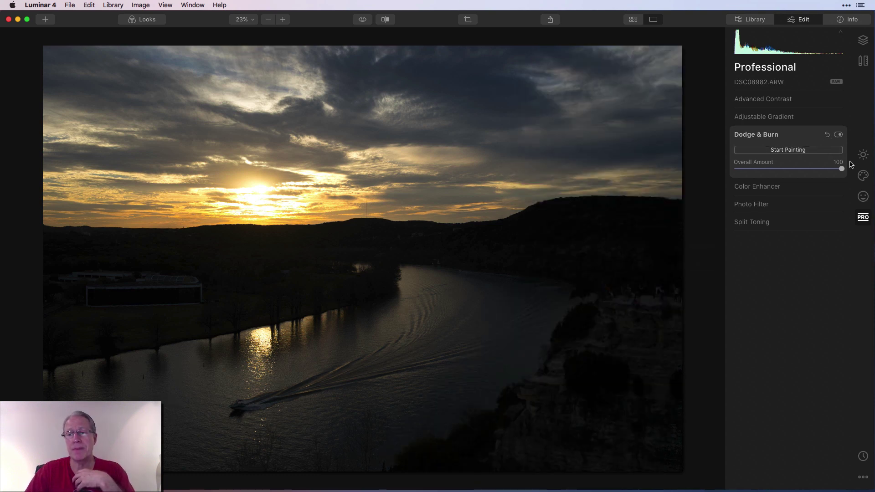
left_click(863, 156)
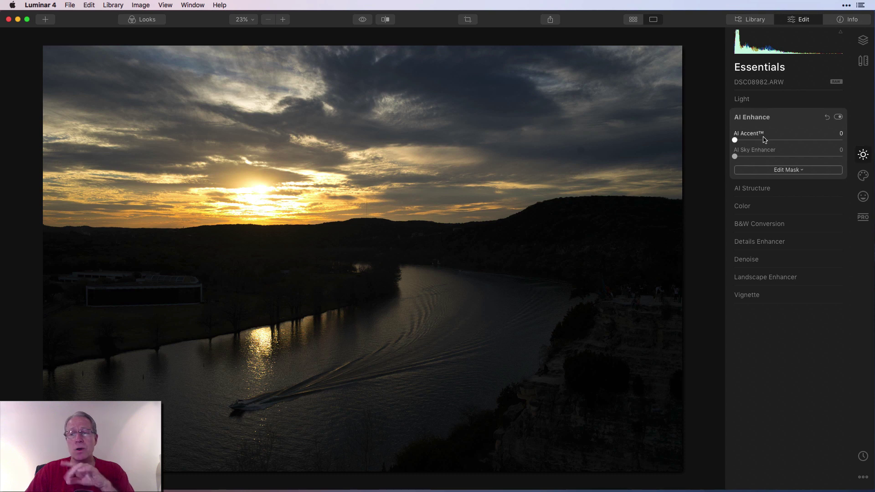
left_click(770, 106)
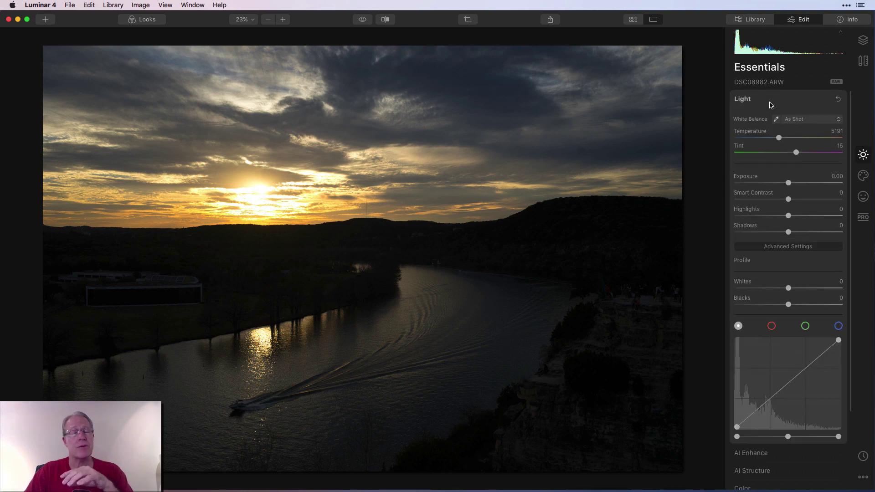
left_click(770, 105)
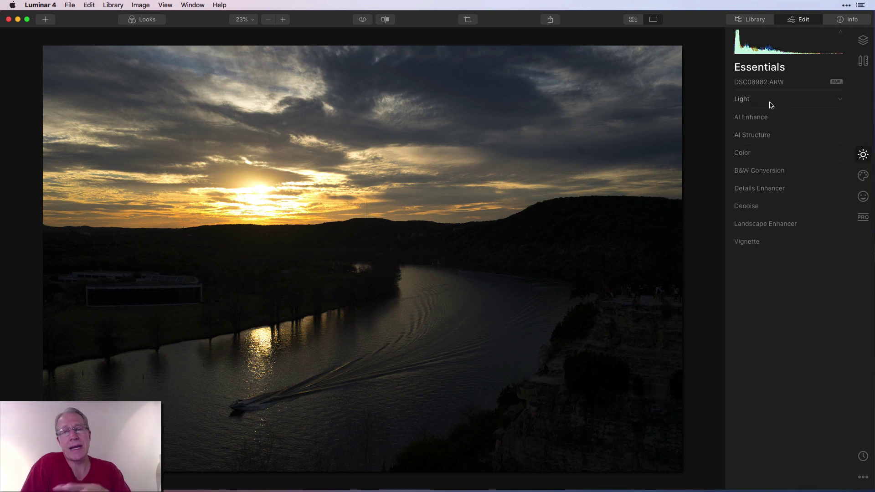